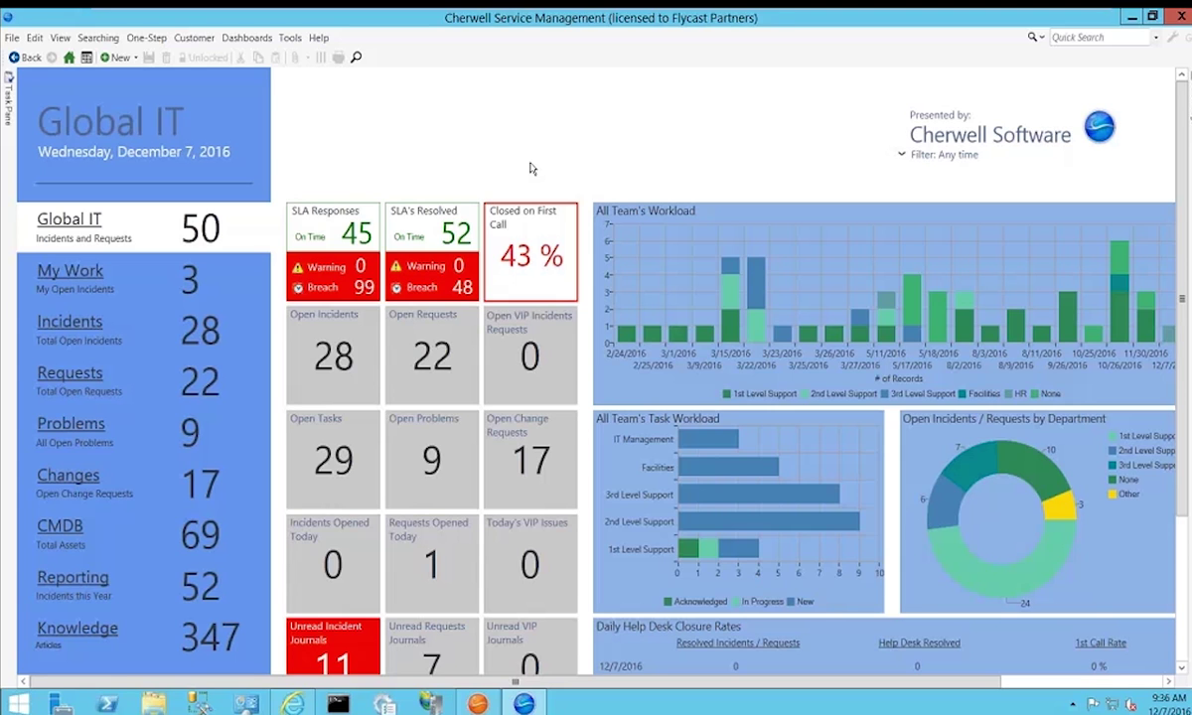
- Open the time-range choices for the Global IT dashboard's 'Filter: Any time' setting
{"action": "left_click", "coordinate": [903, 154]}
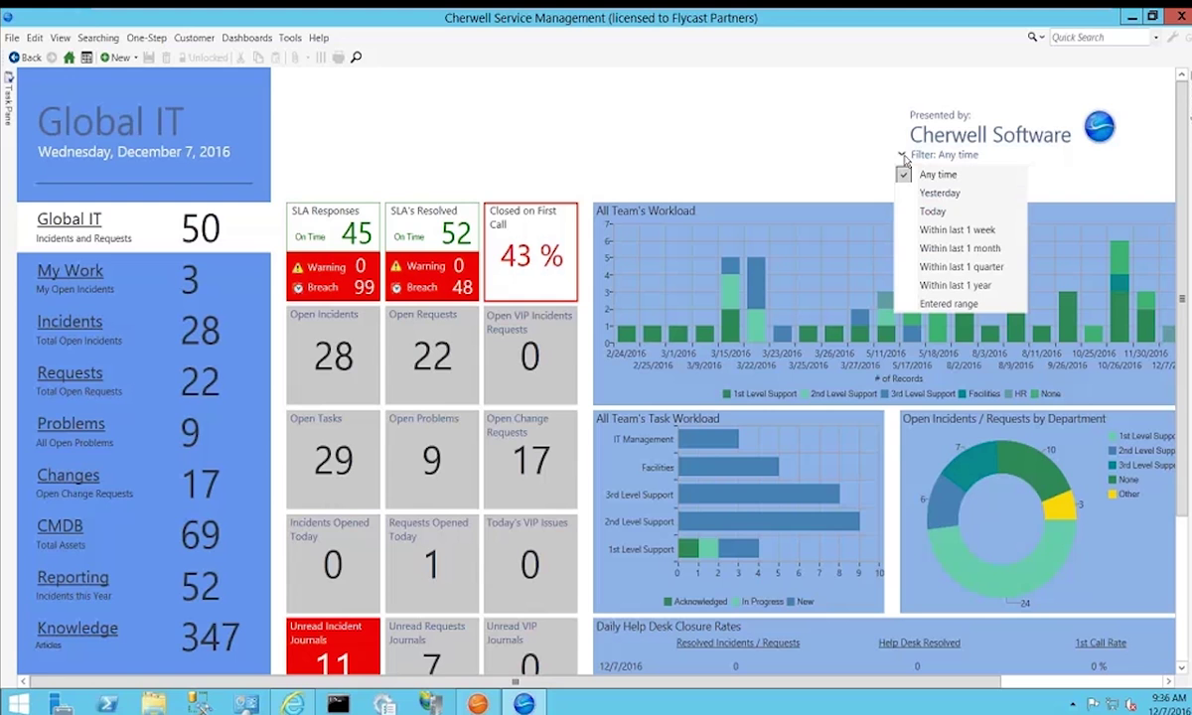
- Filter the Global IT dashboard to Within last 1 year, then reset it to Any time
{"action": "left_click", "coordinate": [947, 286]}
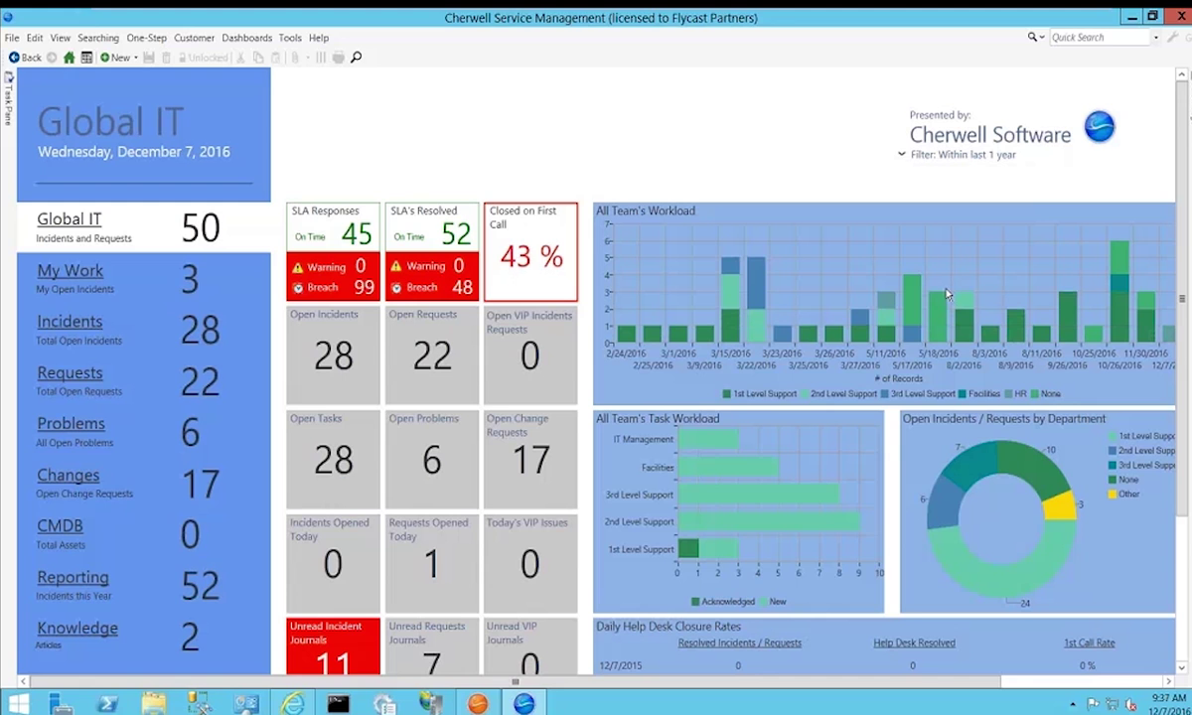
{"action": "left_click", "coordinate": [965, 155]}
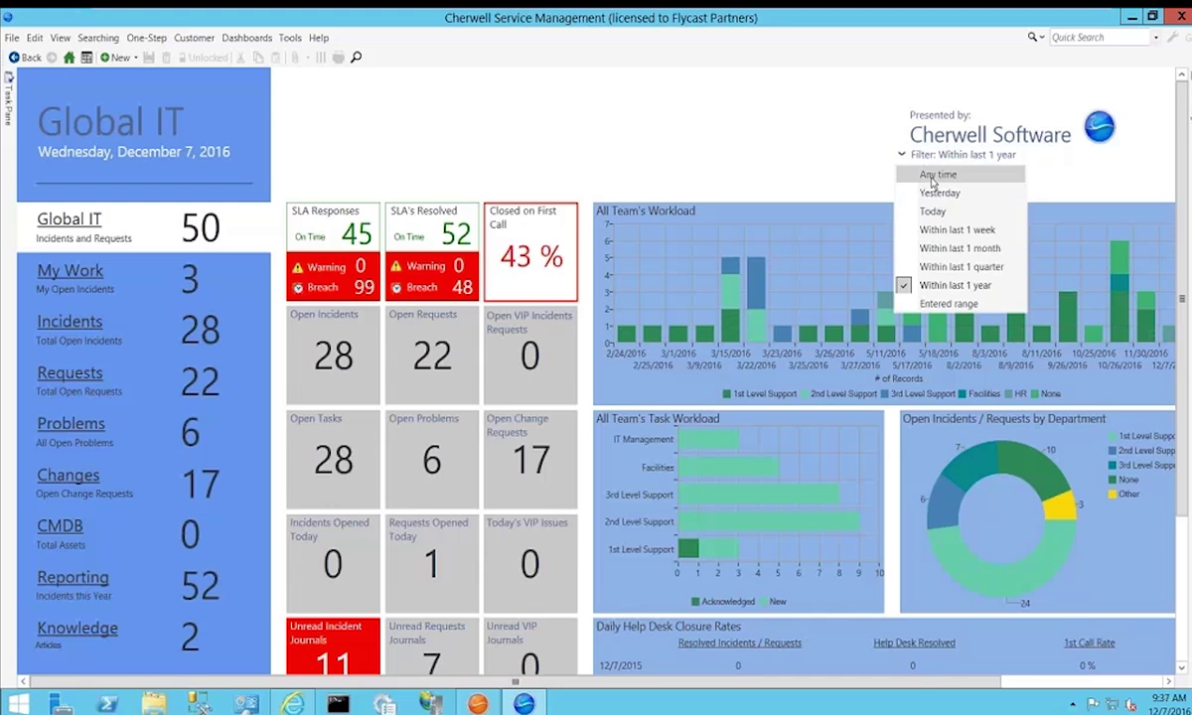
{"action": "left_click", "coordinate": [934, 176]}
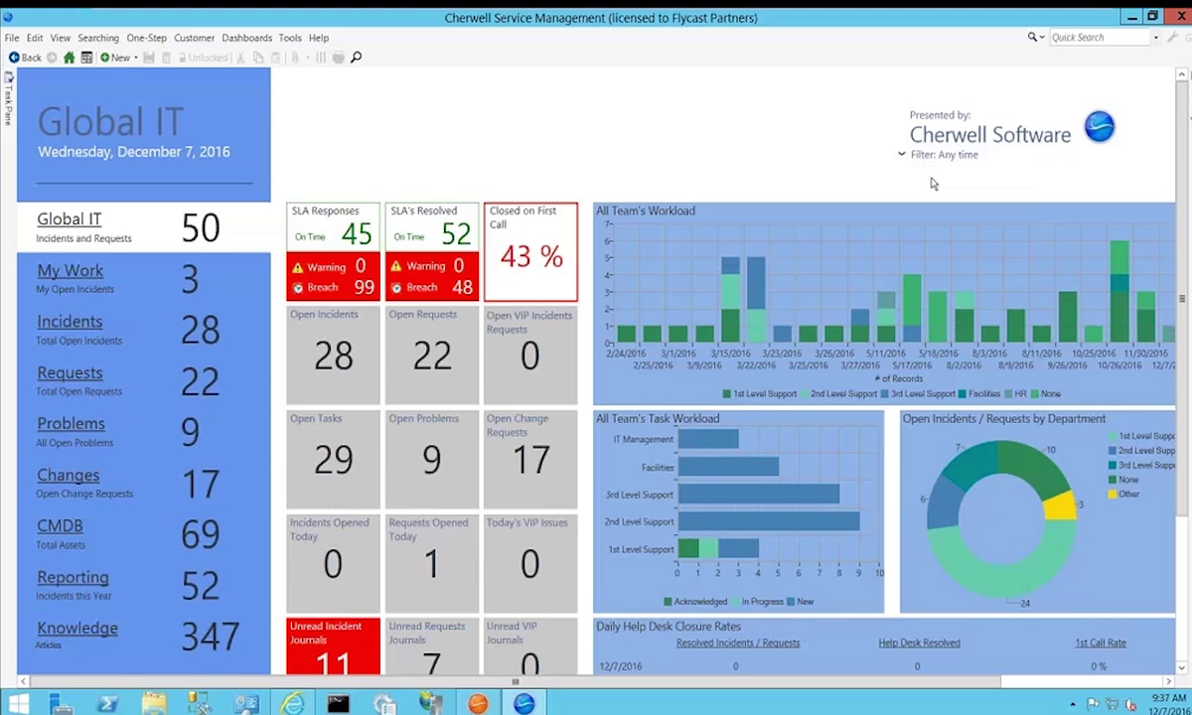
- Drill into the 28 open incidents to show the Incident Details dashboard
{"action": "left_click", "coordinate": [335, 355]}
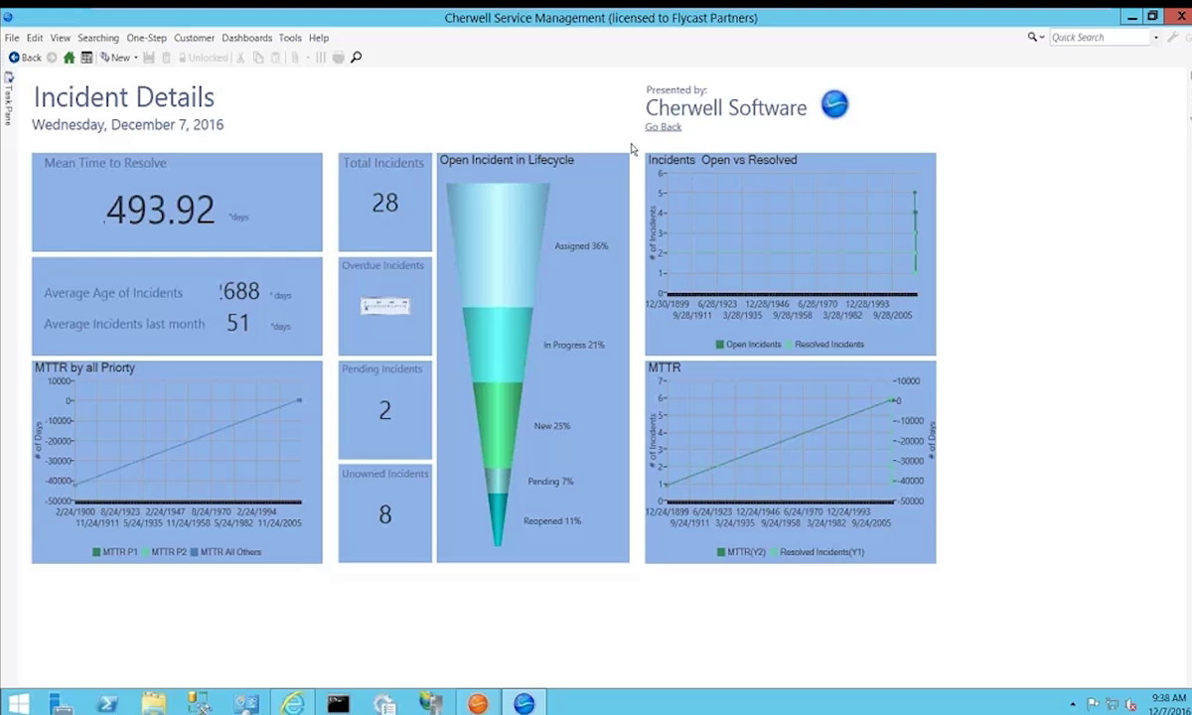
- Go back from Incident Details to the Incidents dashboard
{"action": "left_click", "coordinate": [661, 127]}
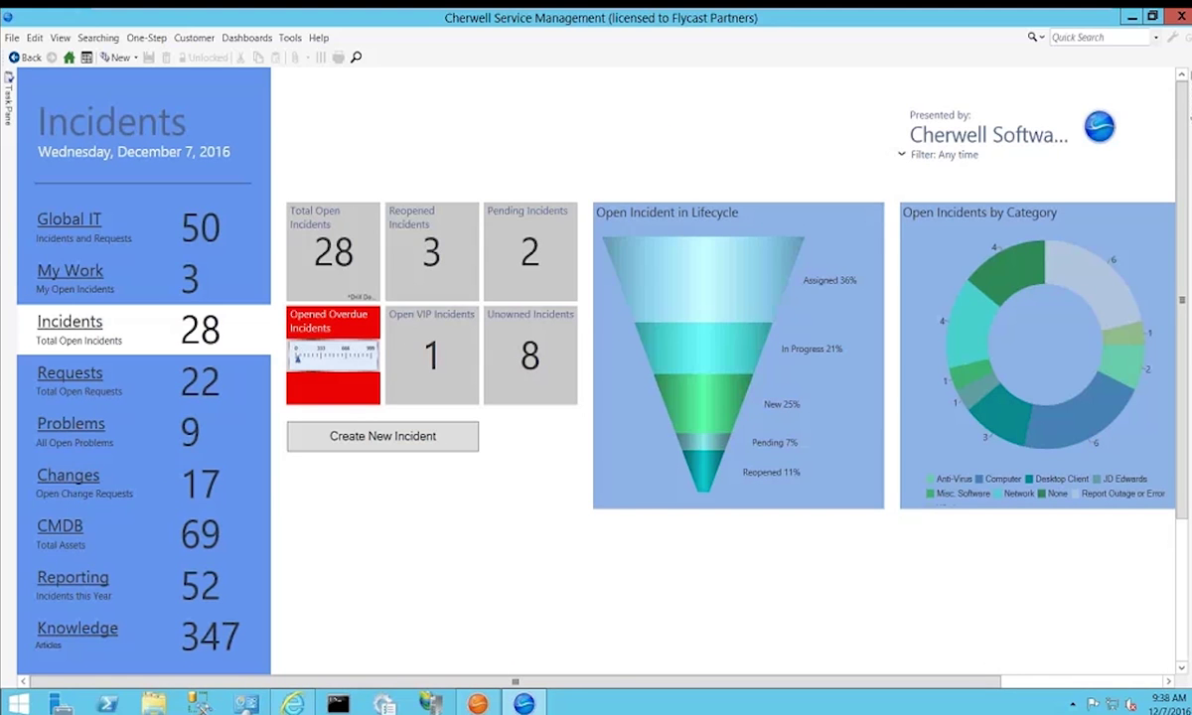
- Show the My Work dashboard with owned incidents and status counts
{"action": "left_click", "coordinate": [83, 276]}
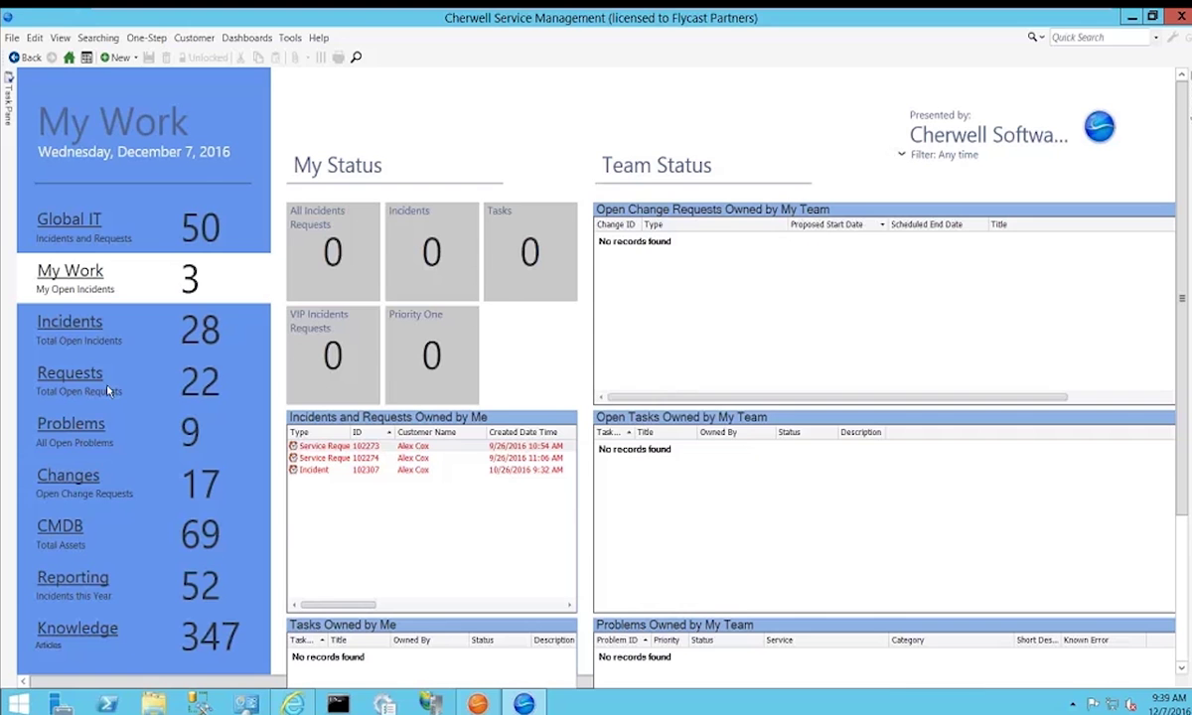
- Open the Executive dashboard from Global > Executive Dashboard Pack in Dashboard Manager
{"action": "scroll", "coordinate": [107, 390], "scroll_direction": "down", "scroll_amount": 3}
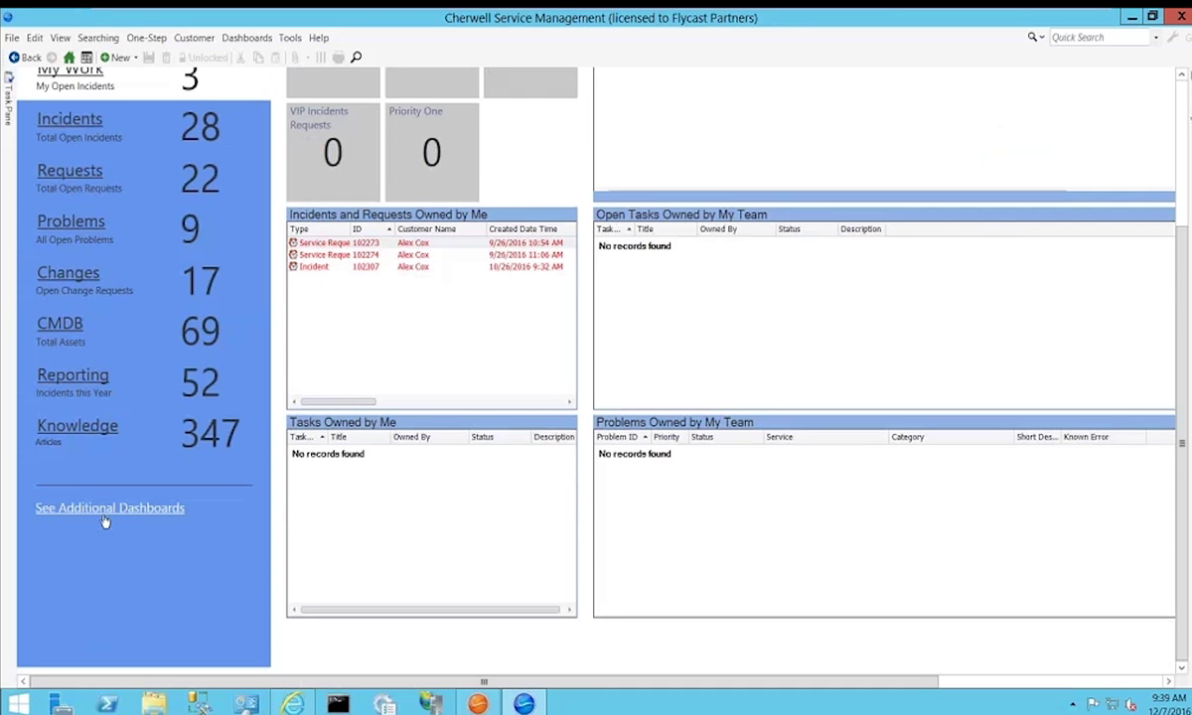
{"action": "left_click", "coordinate": [104, 509]}
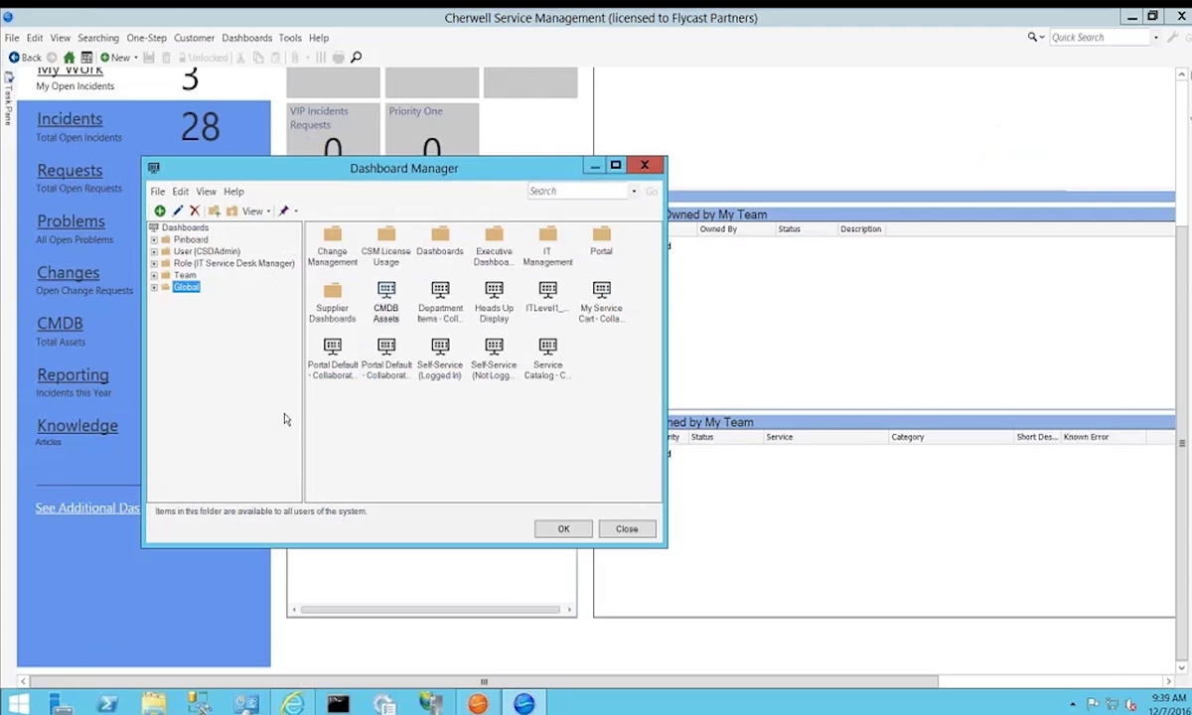
{"action": "double_click", "coordinate": [494, 241]}
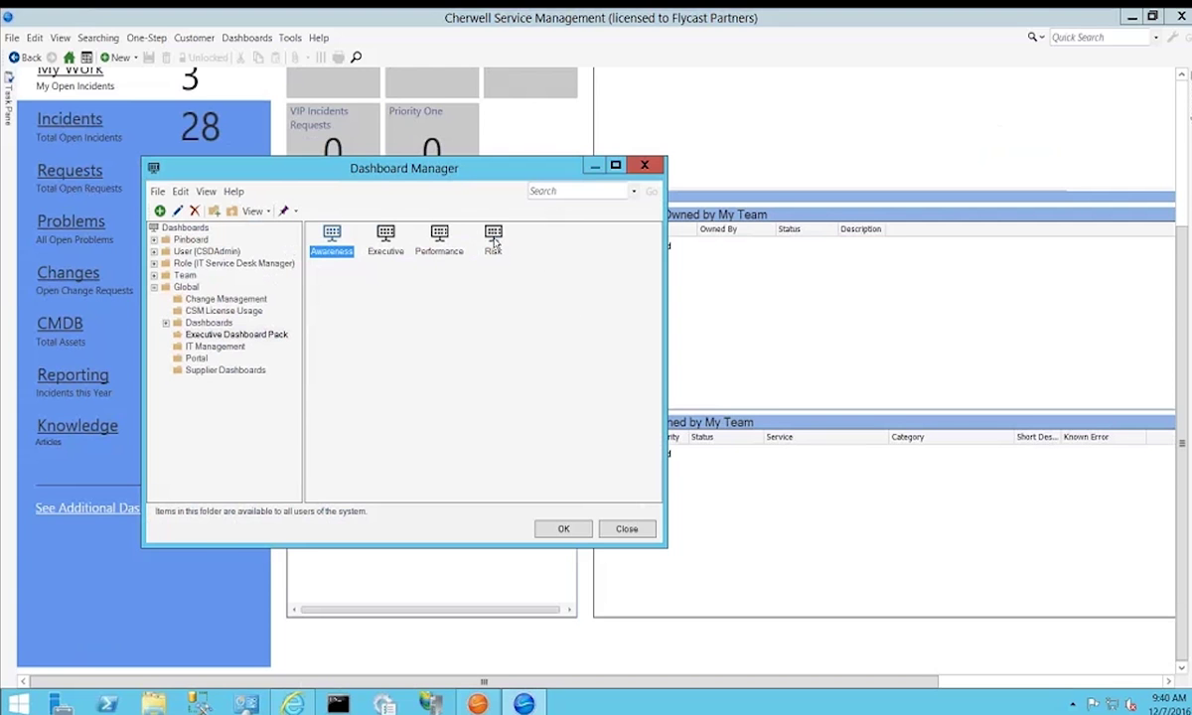
{"action": "double_click", "coordinate": [386, 234]}
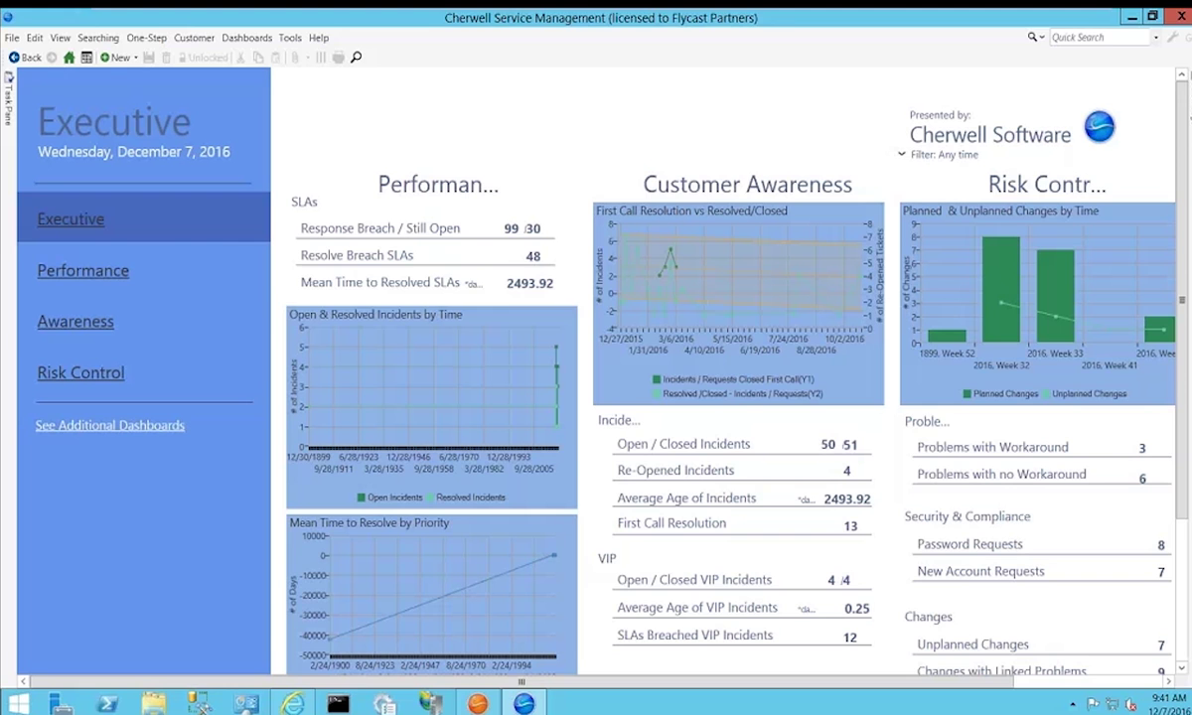
- View the Performance dashboard, then return to the Global IT home dashboard
{"action": "left_click", "coordinate": [73, 277]}
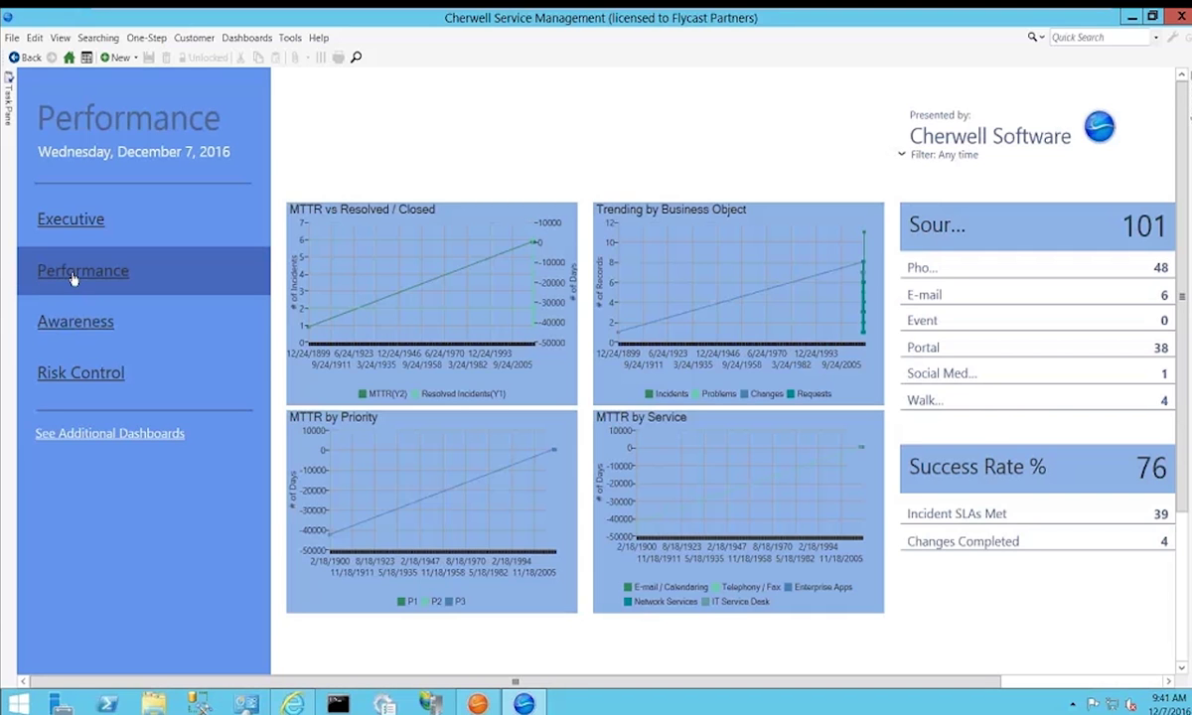
{"action": "left_click", "coordinate": [68, 57]}
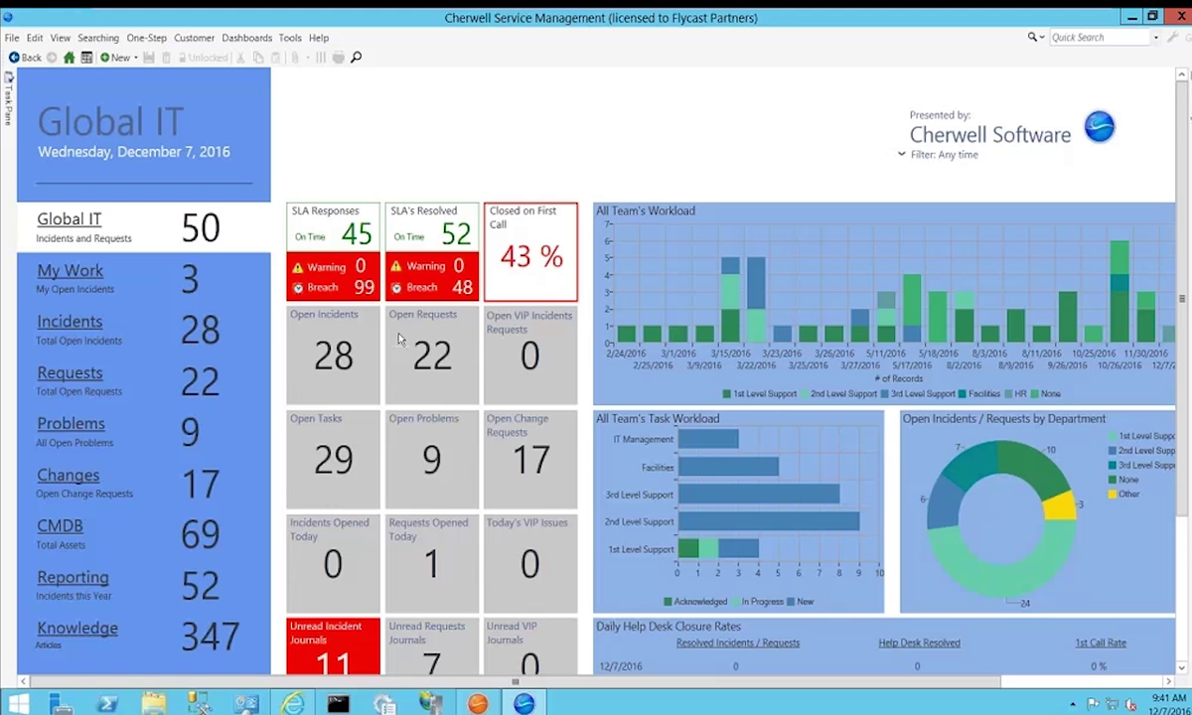
- Open the Global IT dashboard in the Dashboard Editor and move the editor window up-left
{"action": "left_click", "coordinate": [249, 37]}
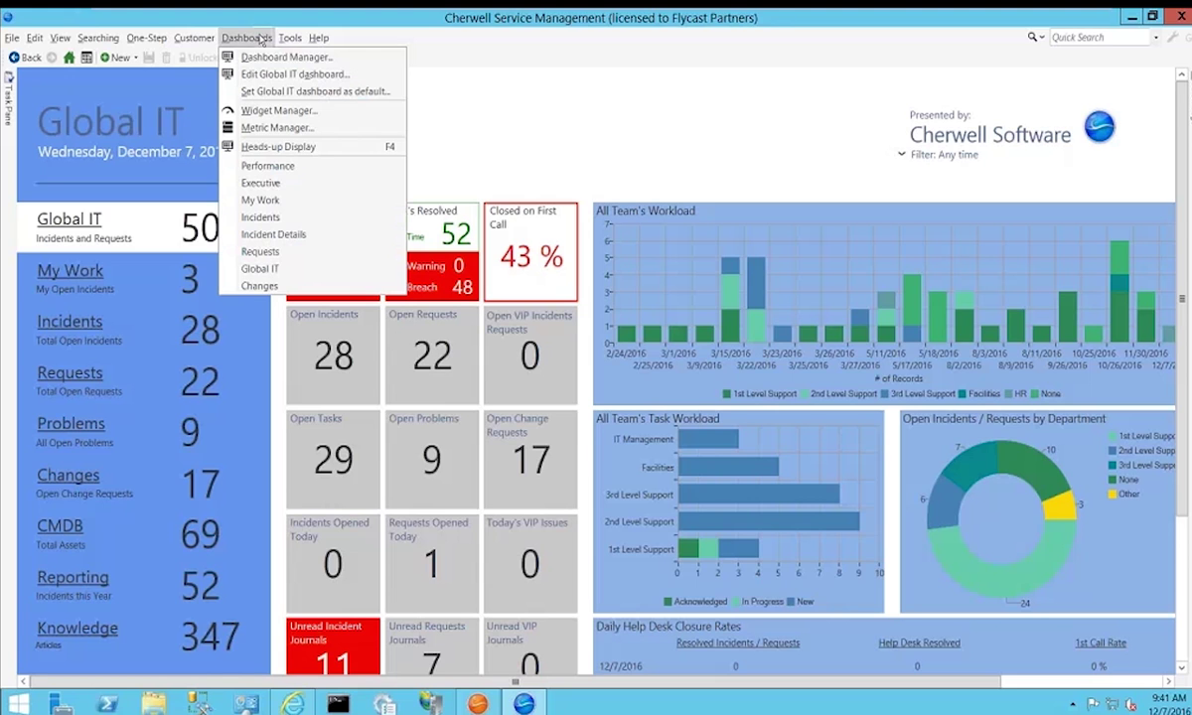
{"action": "left_click", "coordinate": [253, 75]}
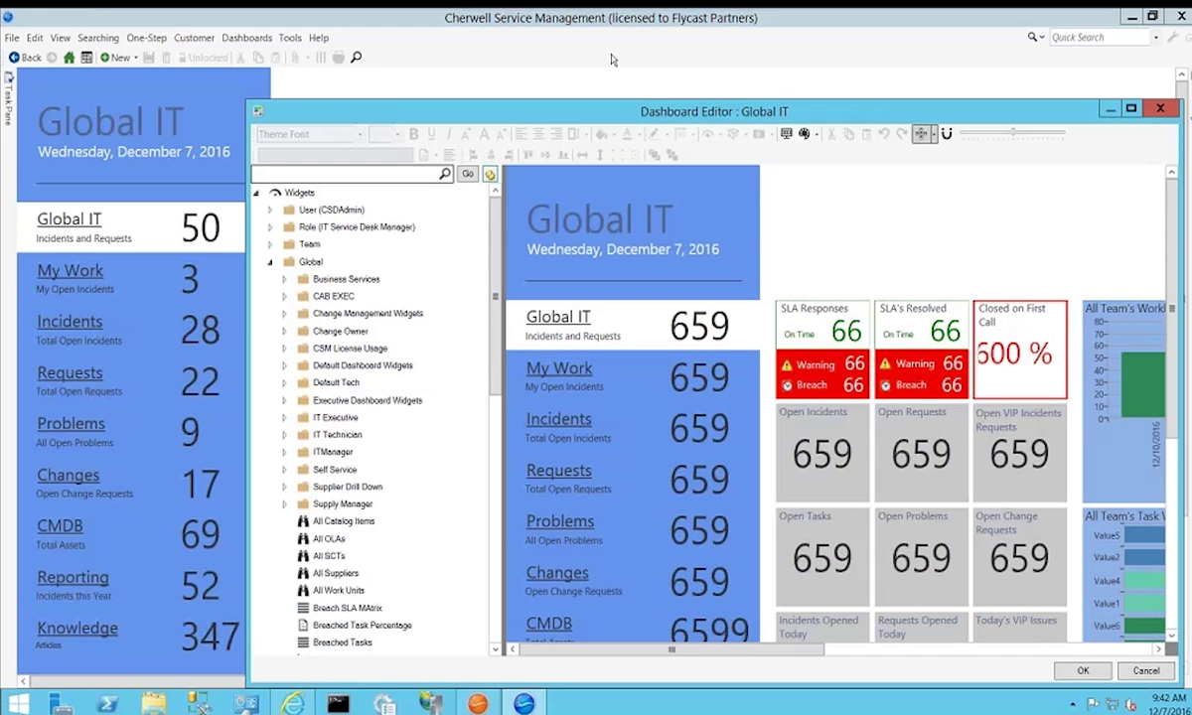
{"action": "left_click_drag", "start_coordinate": [706, 113], "coordinate": [568, 59]}
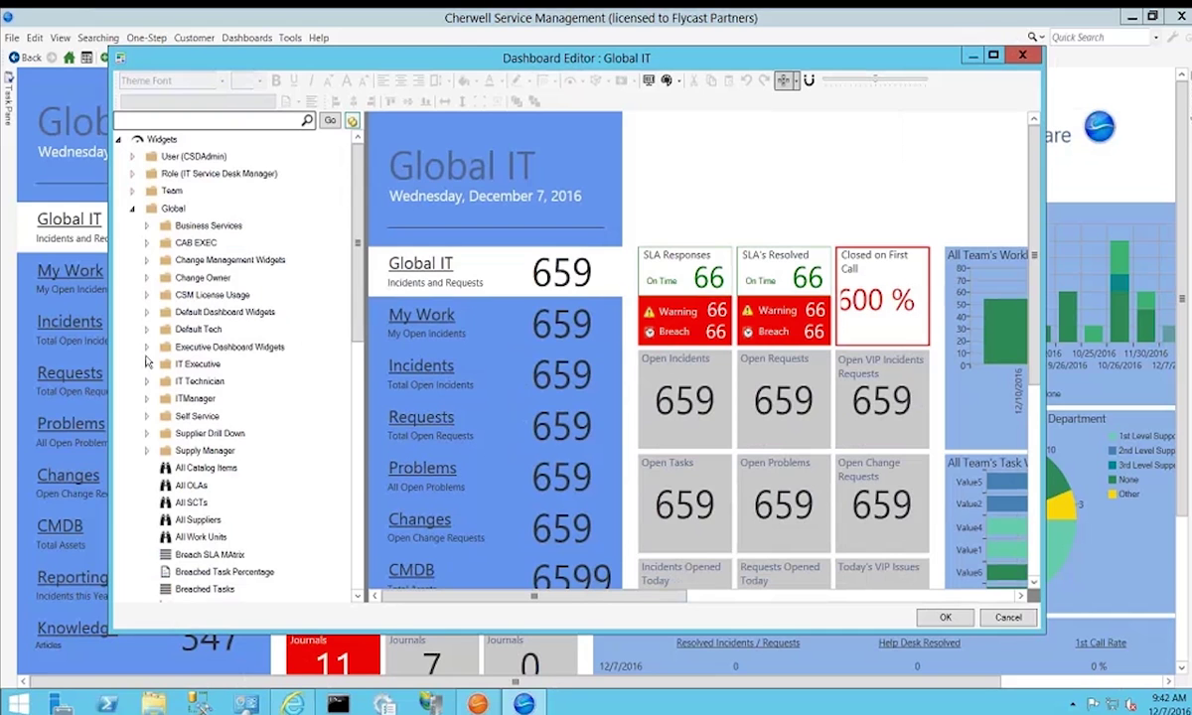
- Place the Average Age of Incidents gauge above SLA Responses and open its Widget properties
{"action": "left_click", "coordinate": [147, 348]}
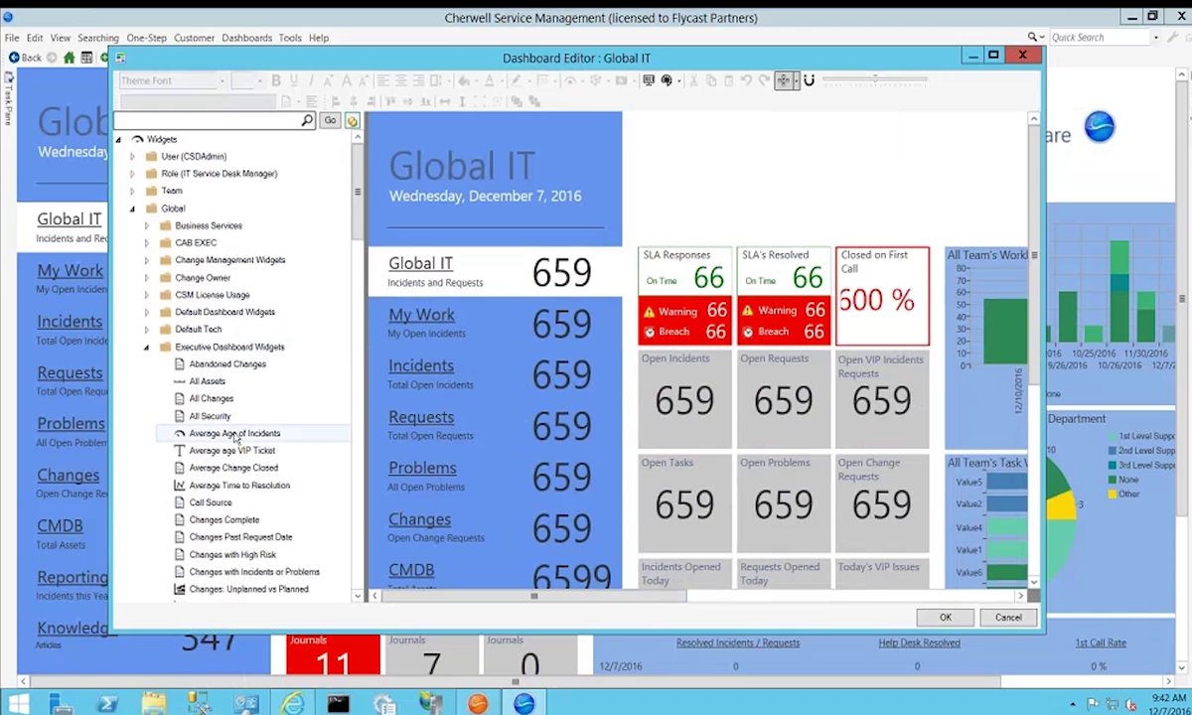
{"action": "left_click_drag", "start_coordinate": [236, 437], "coordinate": [649, 145]}
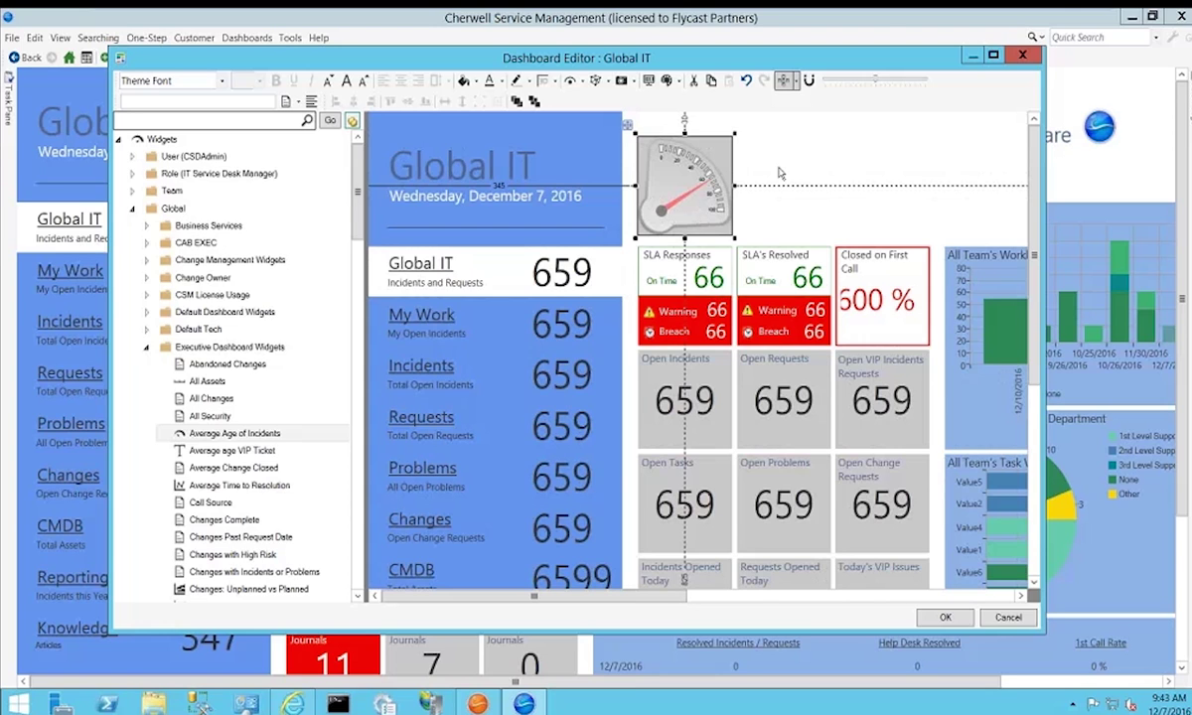
{"action": "right_click", "coordinate": [681, 187]}
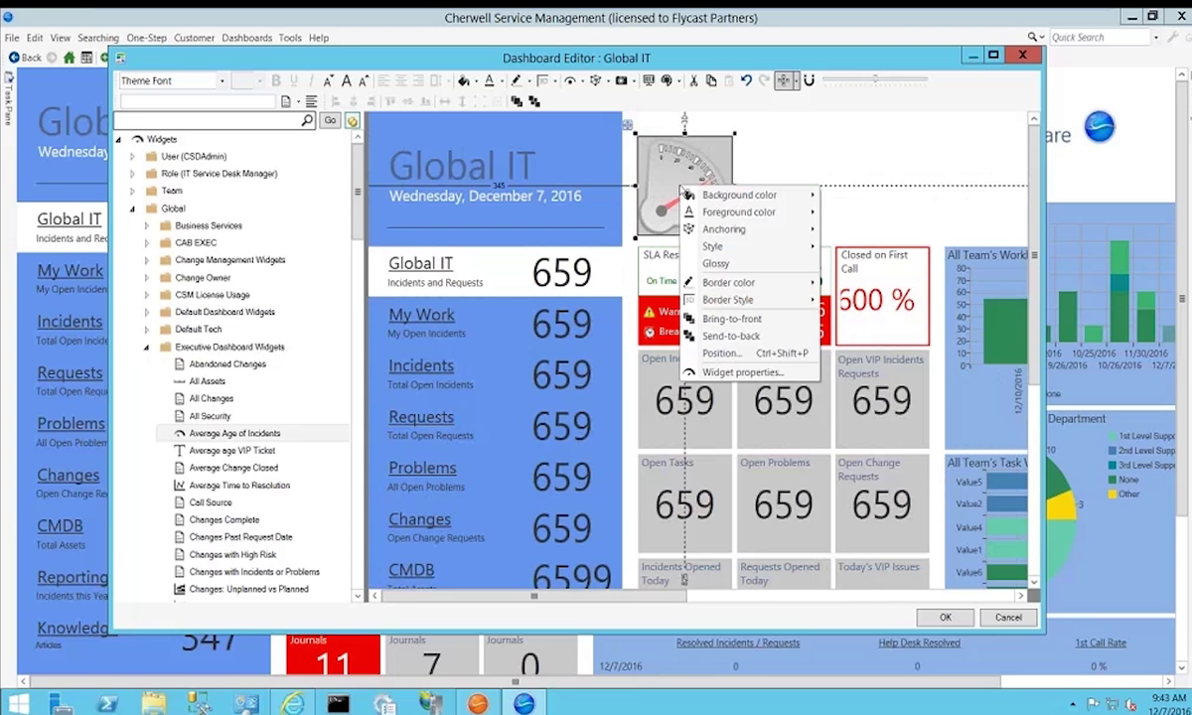
{"action": "left_click", "coordinate": [718, 371]}
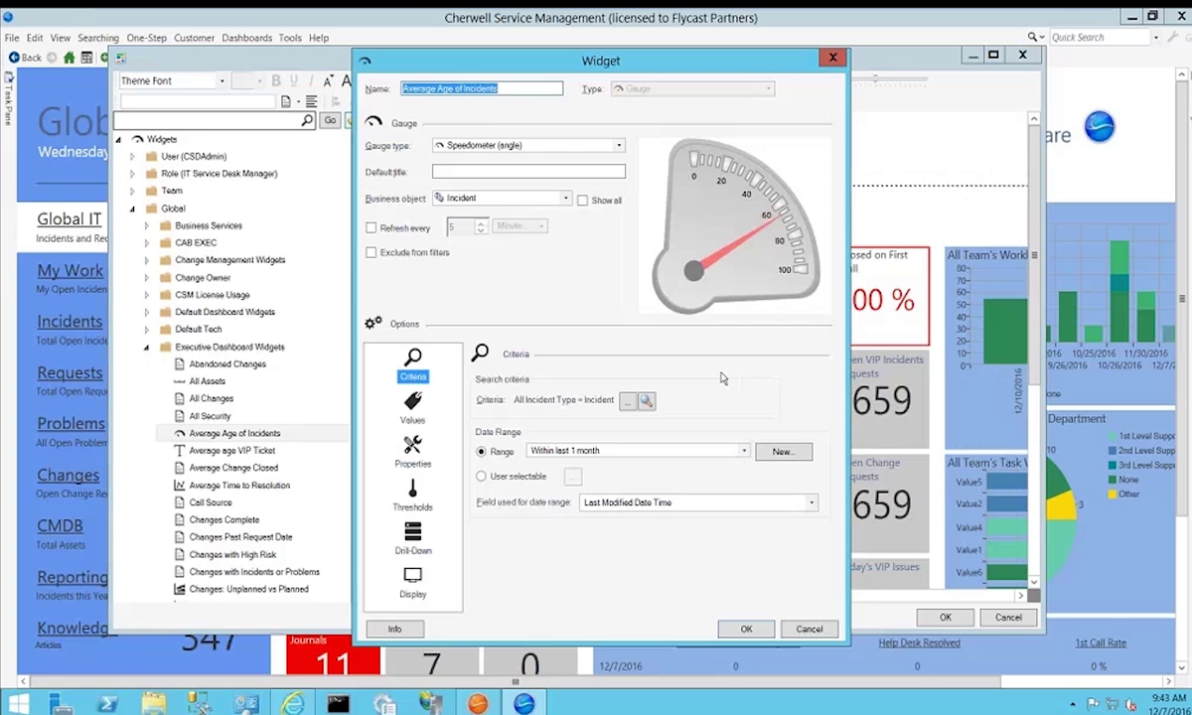
- Preview Horizontal linear gauge and Text styles, then set the gauge type to Thermometer linear gauge
{"action": "left_click", "coordinate": [619, 146]}
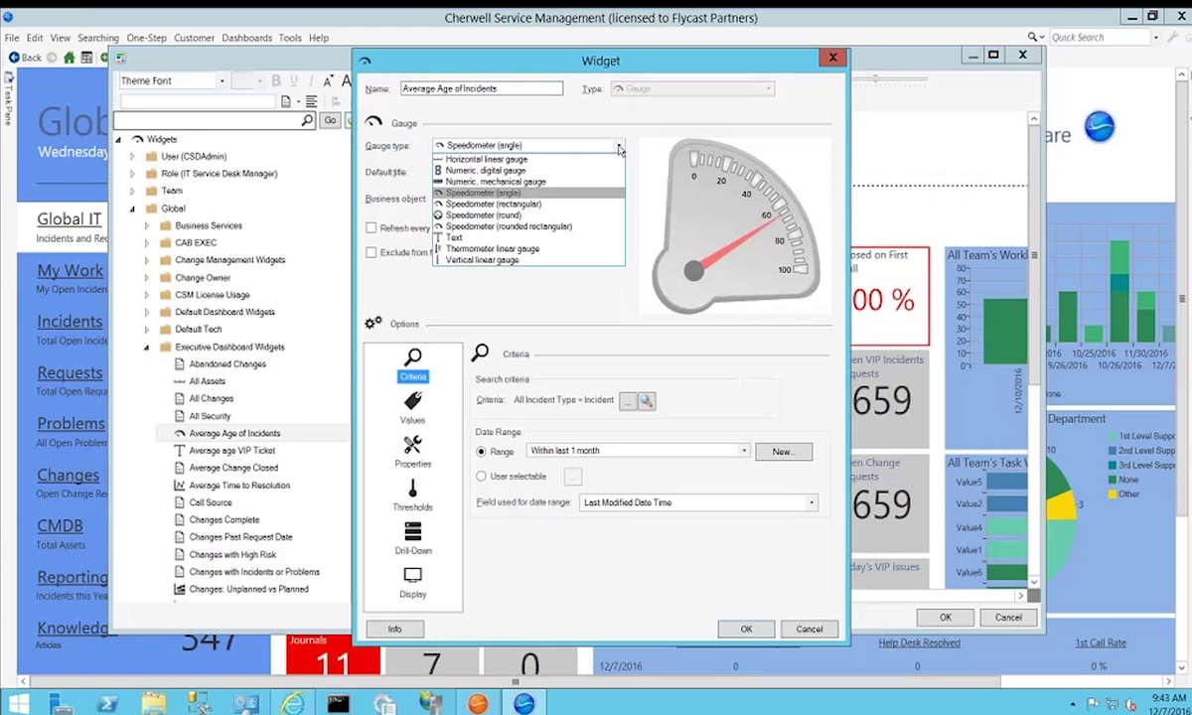
{"action": "left_click", "coordinate": [580, 164]}
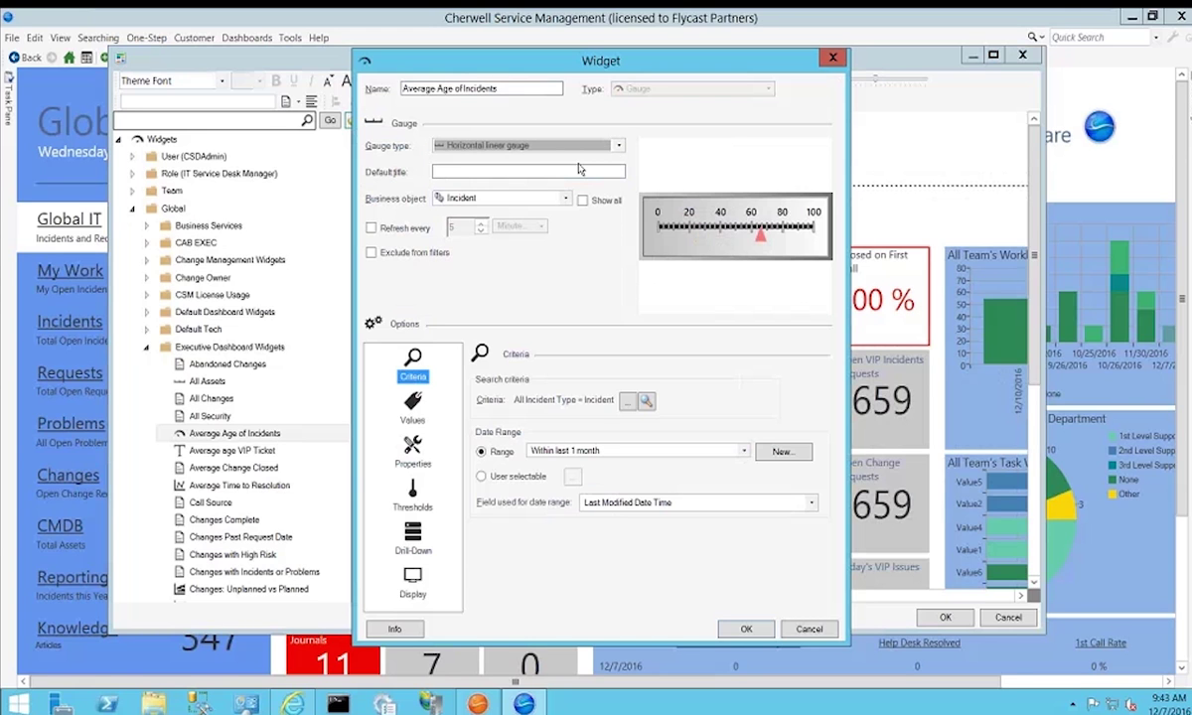
{"action": "left_click", "coordinate": [616, 146]}
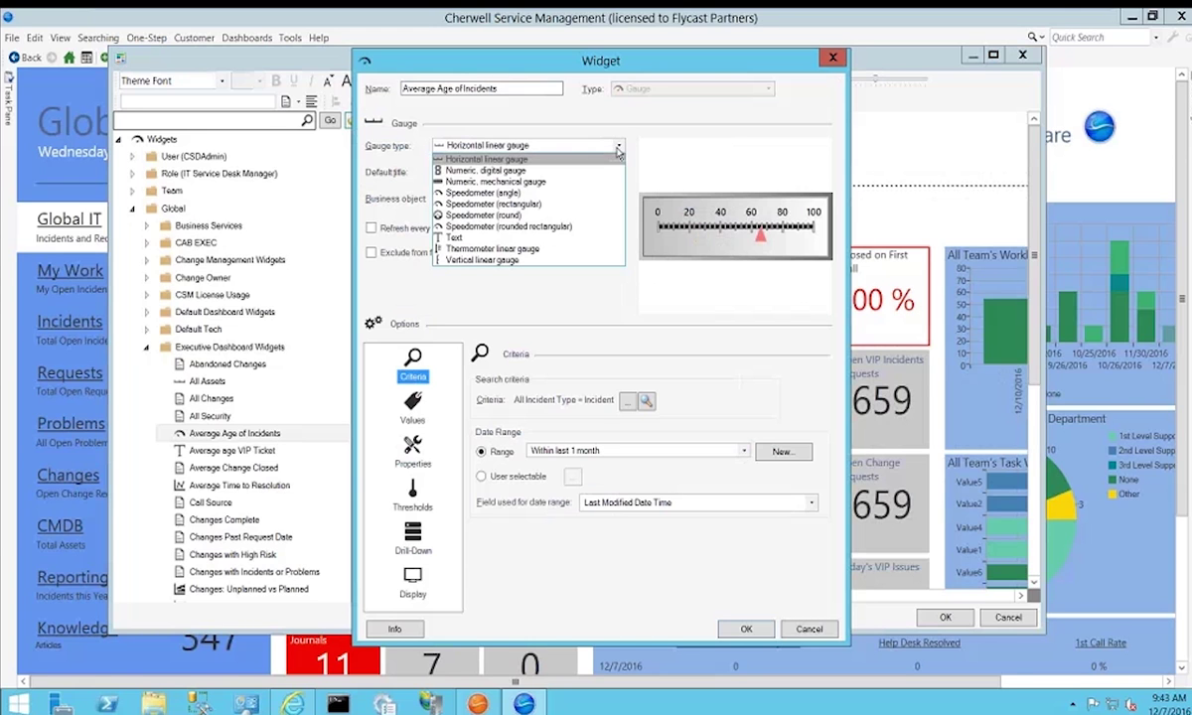
{"action": "left_click", "coordinate": [576, 239]}
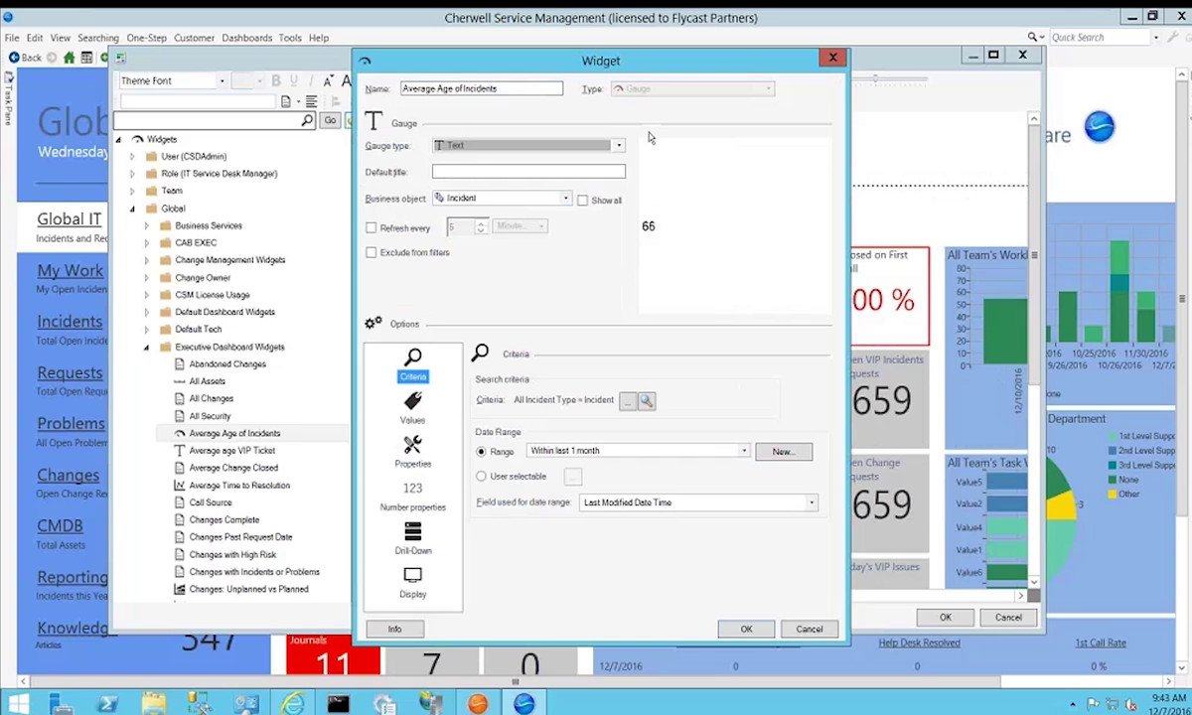
{"action": "left_click", "coordinate": [619, 145]}
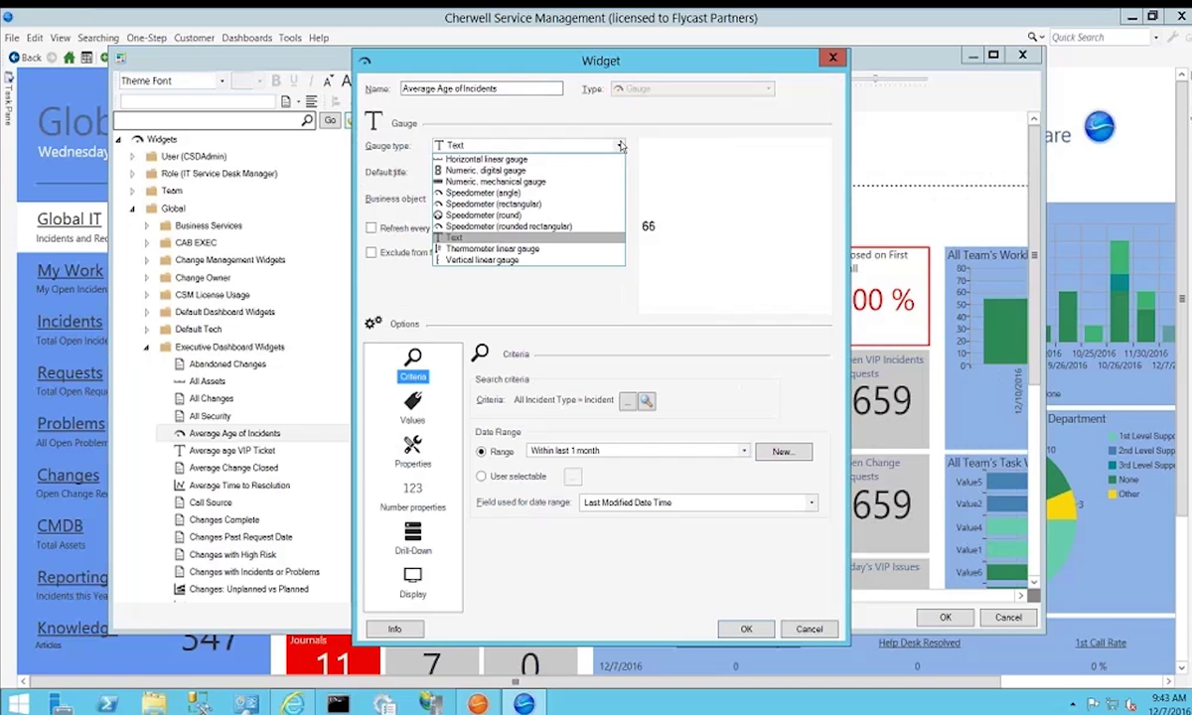
{"action": "left_click", "coordinate": [527, 249]}
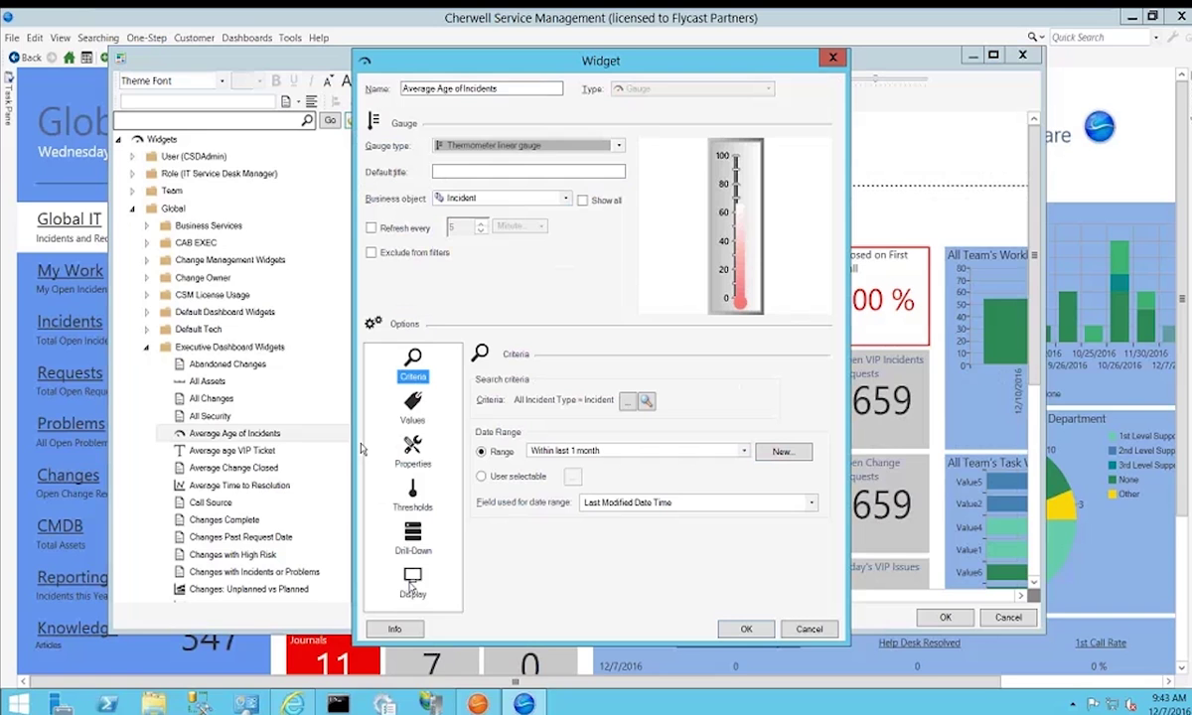
- Toggle 'Refresh every' on and back off so the widget does not auto-refresh
{"action": "left_click", "coordinate": [372, 229]}
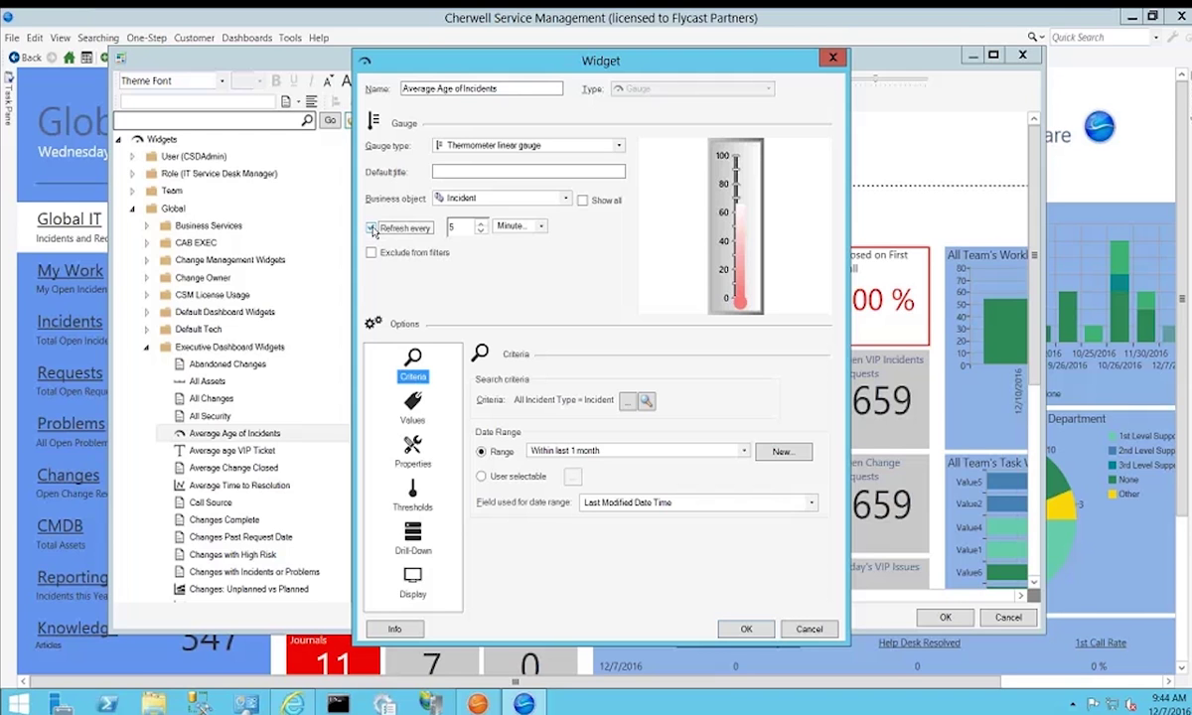
{"action": "left_click", "coordinate": [371, 229]}
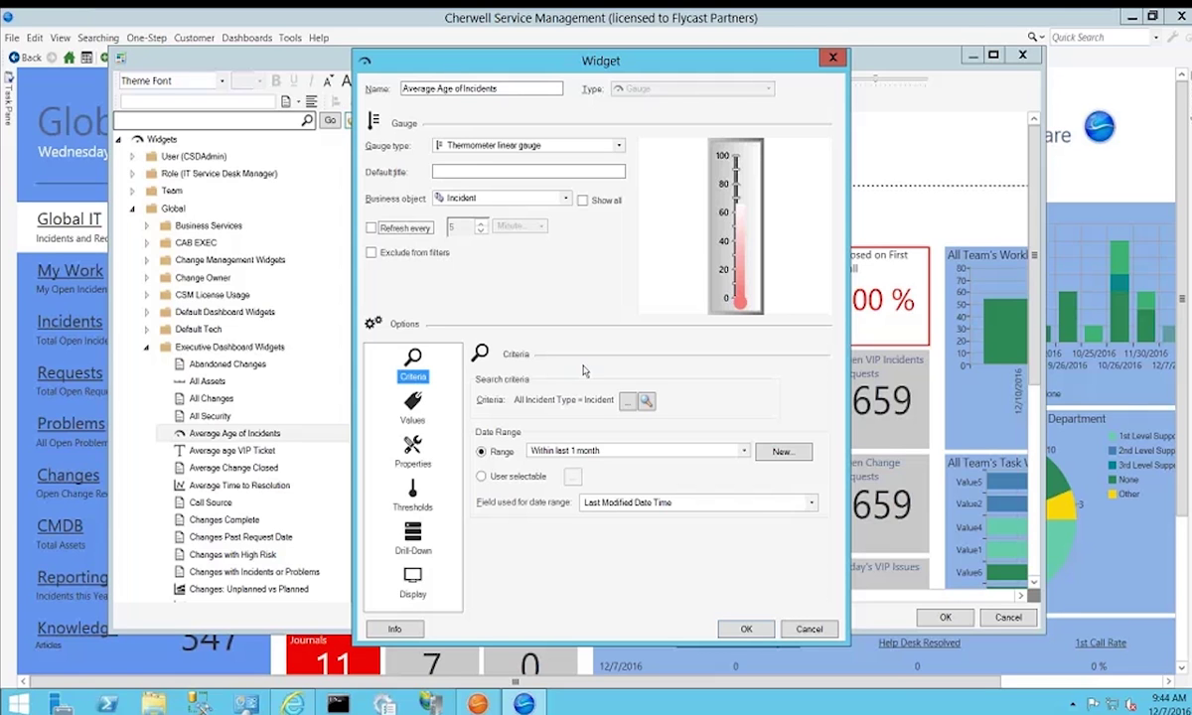
- Accept the widget settings, then set its background to the theme's 'Dashboard widget face color'
{"action": "left_click", "coordinate": [746, 628]}
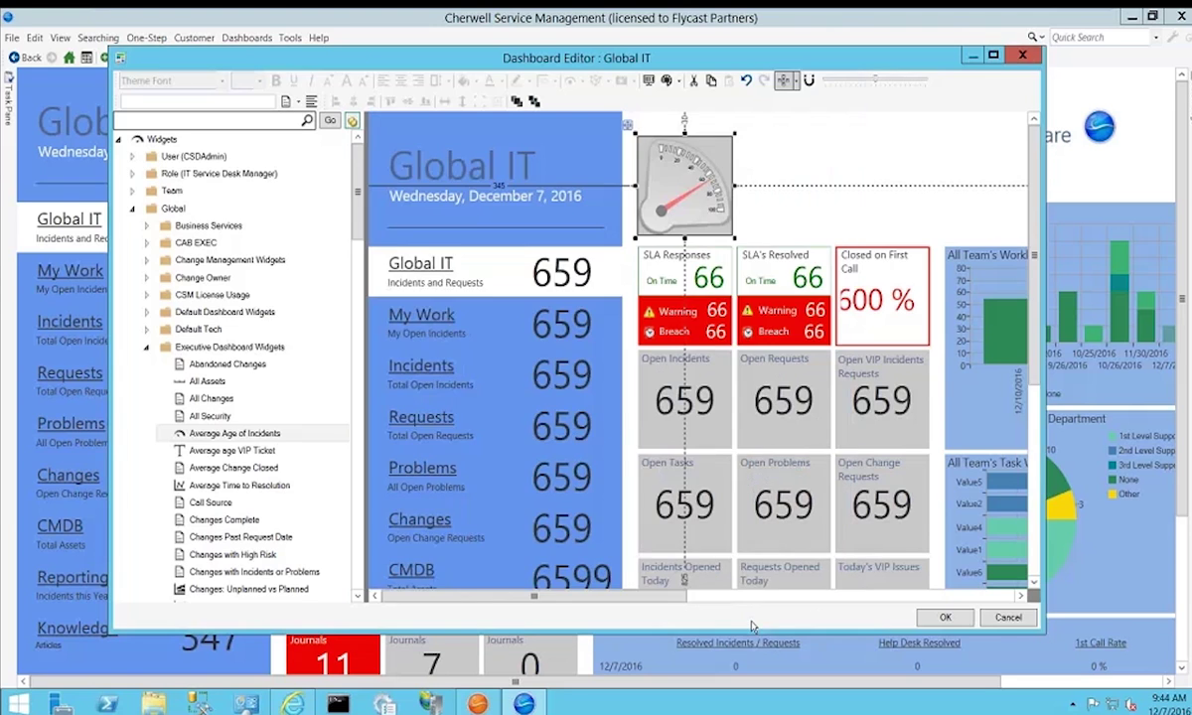
{"action": "right_click", "coordinate": [715, 173]}
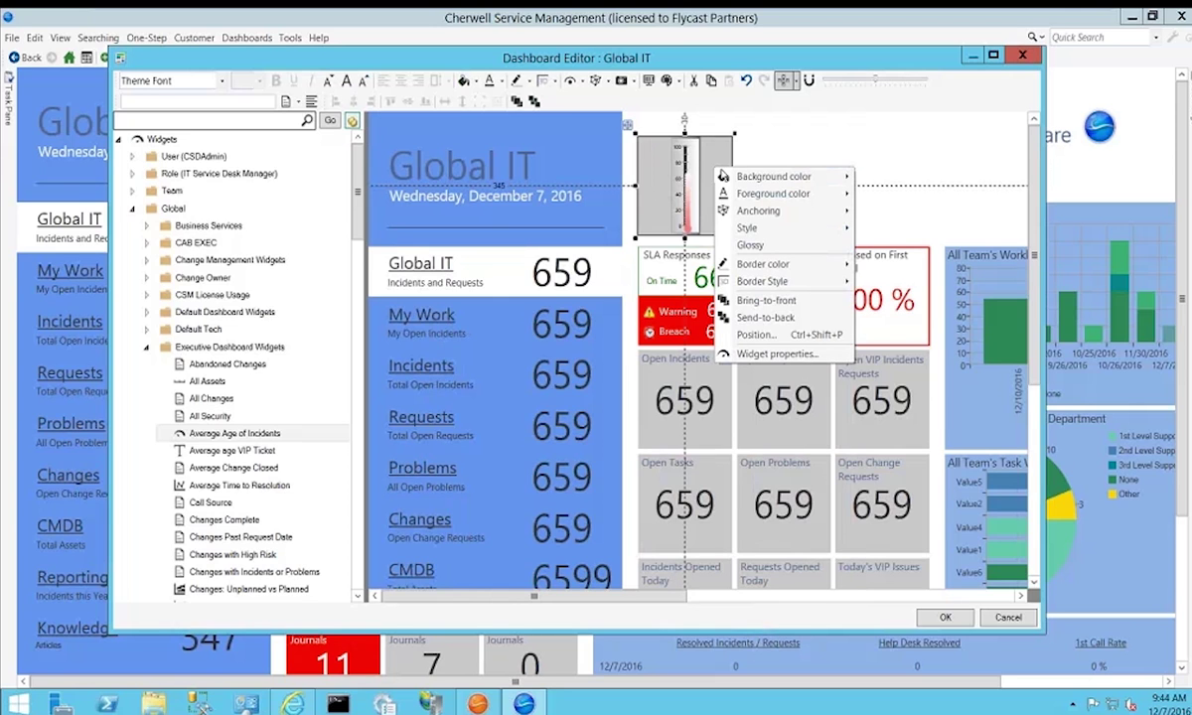
{"action": "mouse_move", "coordinate": [764, 176]}
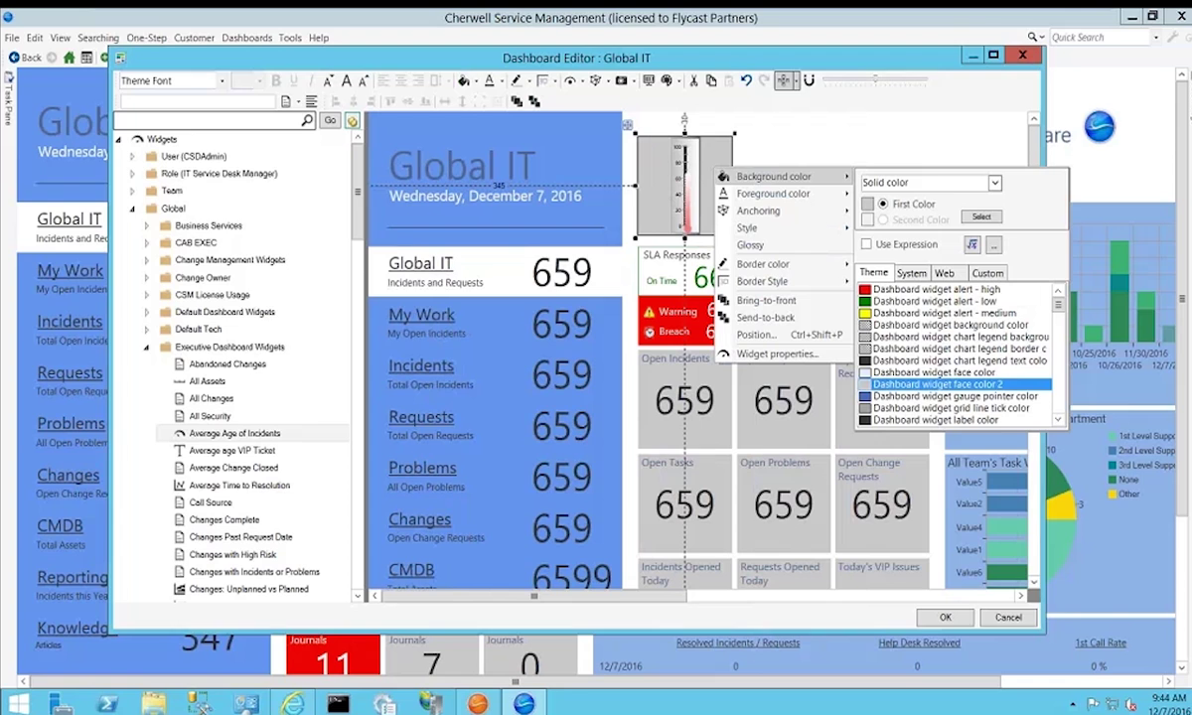
{"action": "left_click", "coordinate": [901, 372]}
{"action": "left_click", "coordinate": [900, 373]}
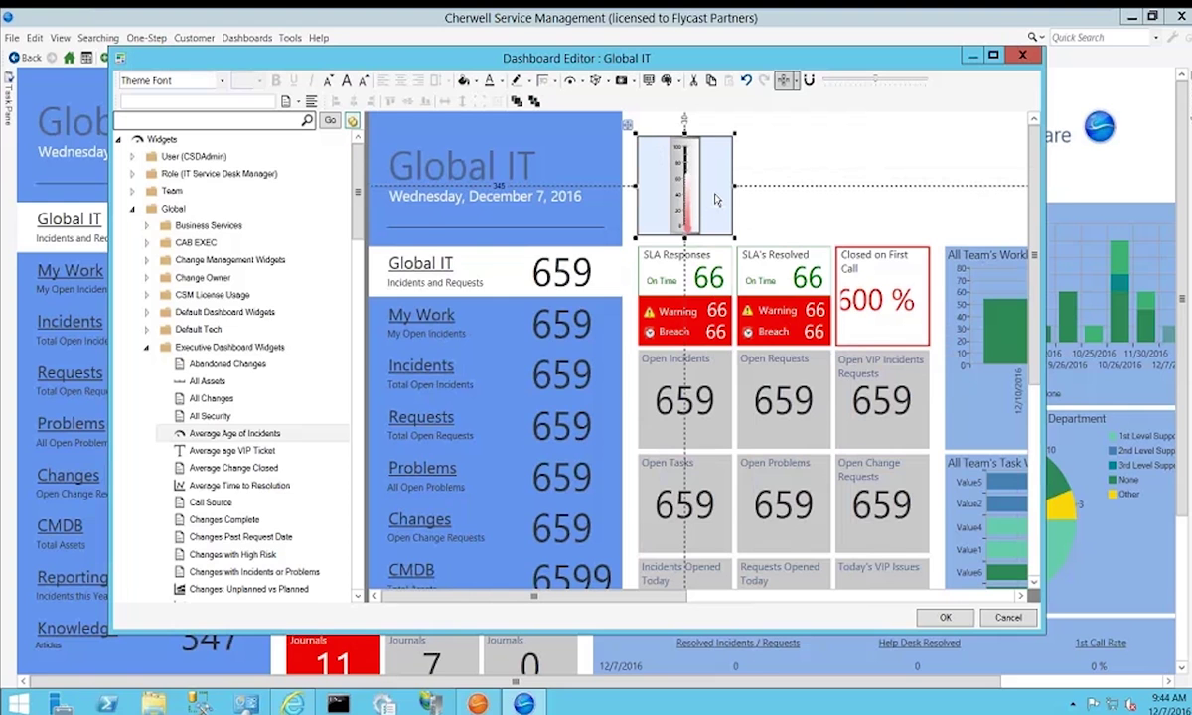
- Widen the Average Age of Incidents thermometer widget across the dashboard's top edge
{"action": "left_click_drag", "start_coordinate": [733, 134], "coordinate": [867, 122]}
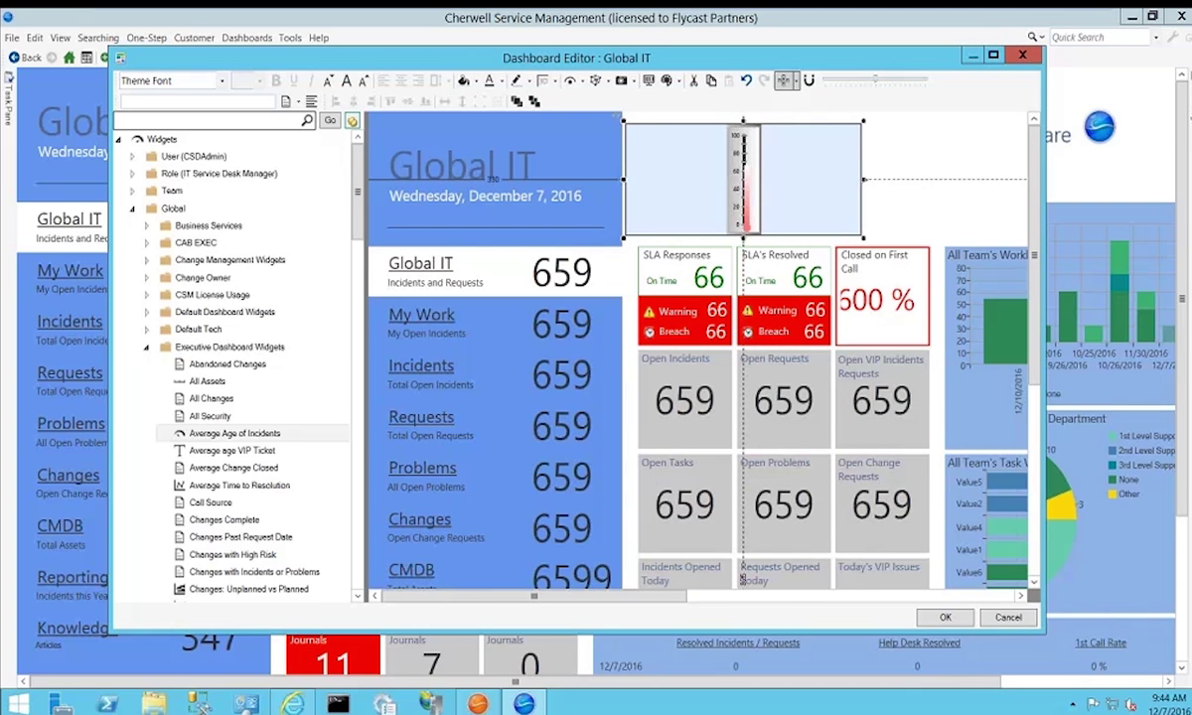
- Expand the Default Tech, Home, Default Dashboard Widgets and CD - Changes folders in the widget library
{"action": "left_click", "coordinate": [146, 330]}
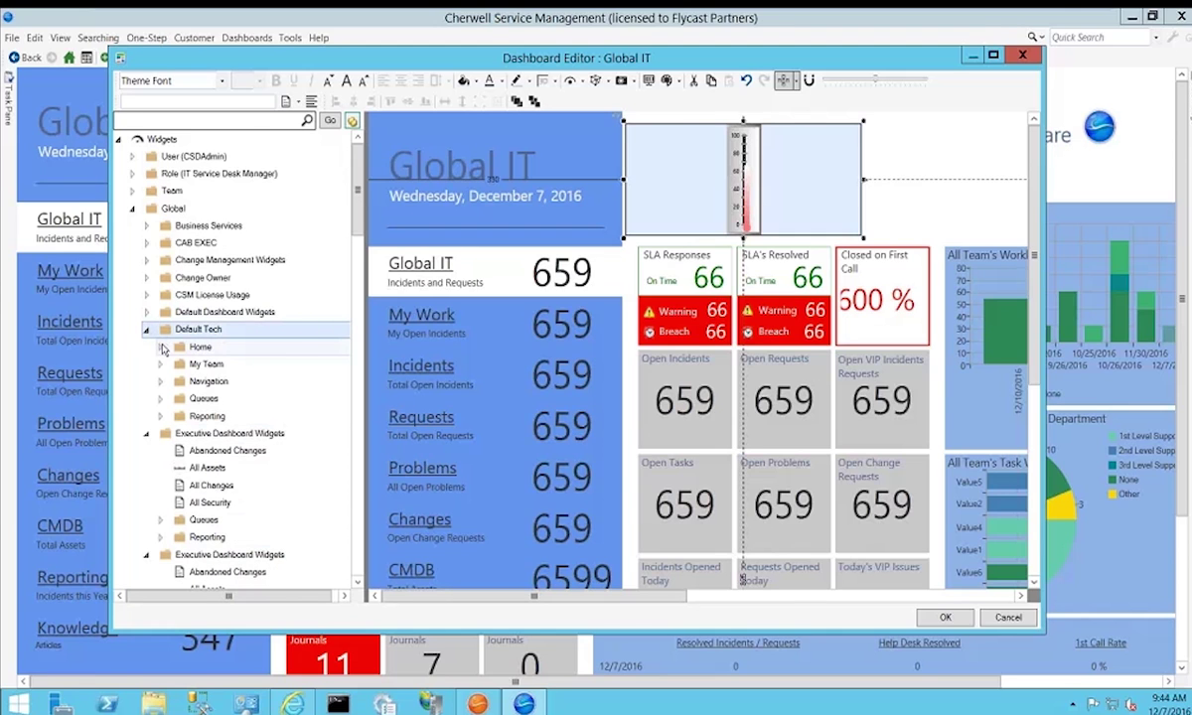
{"action": "left_click", "coordinate": [160, 347]}
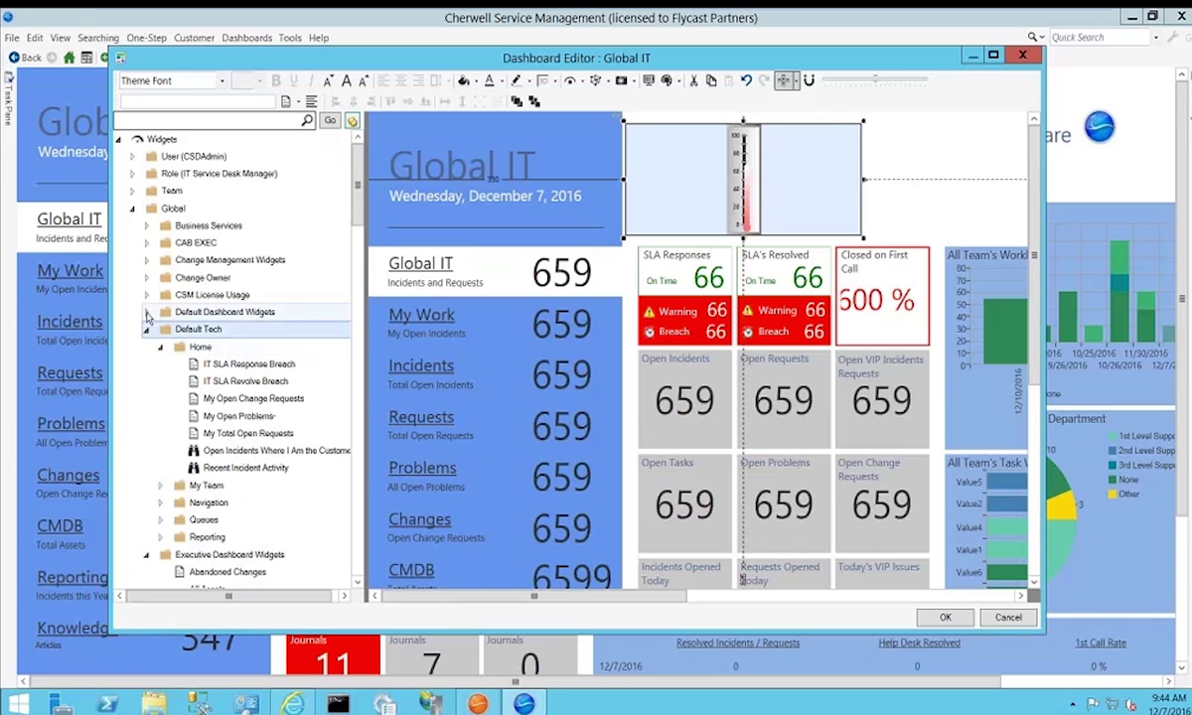
{"action": "left_click", "coordinate": [146, 312]}
{"action": "left_click", "coordinate": [161, 328]}
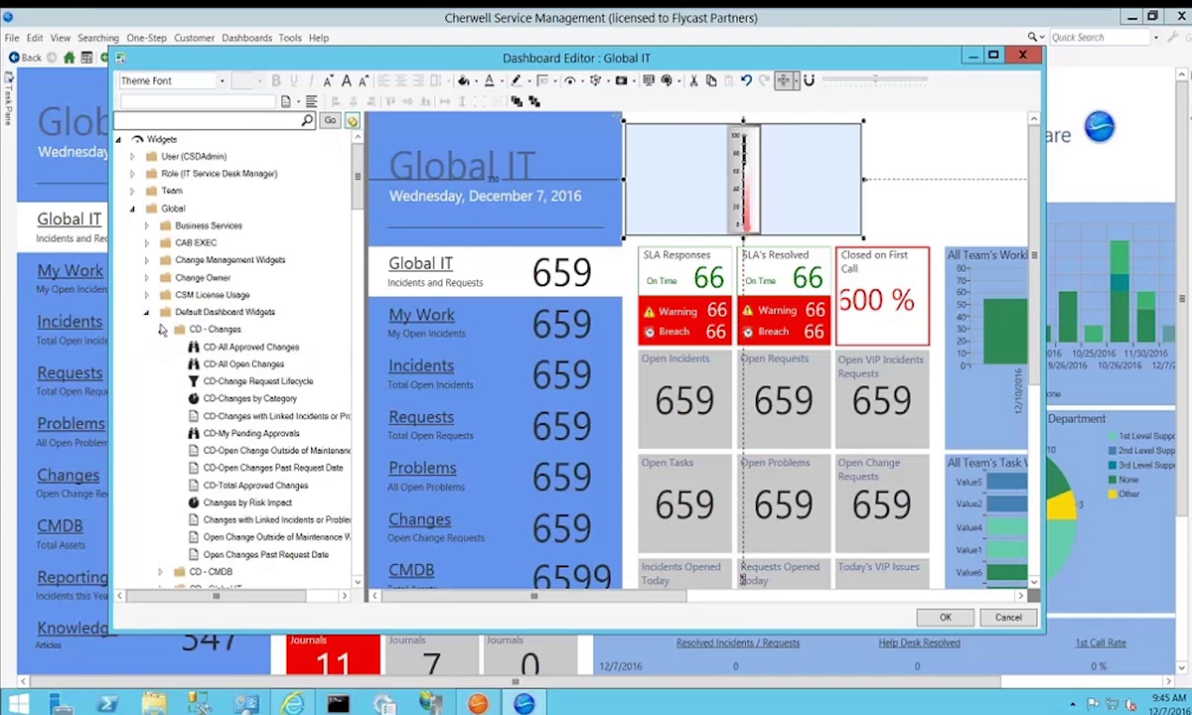
- Close the Dashboard Editor, declining to save changes to the Global IT dashboard
{"action": "left_click", "coordinate": [1023, 56]}
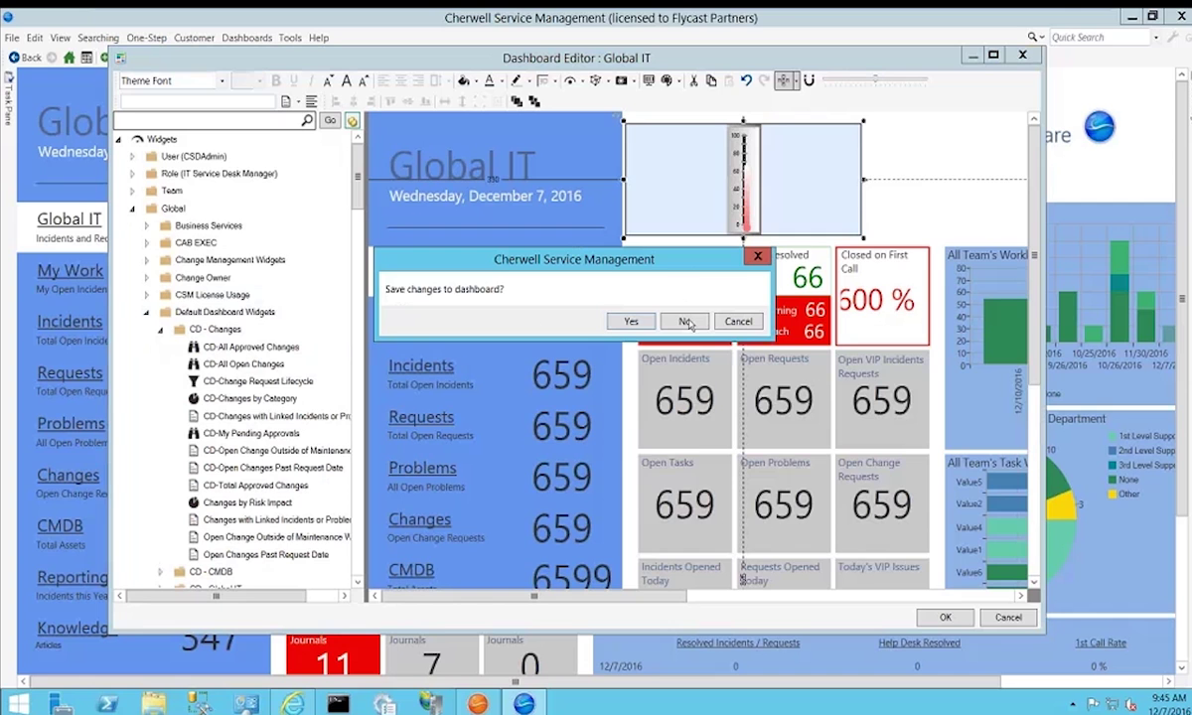
{"action": "left_click", "coordinate": [685, 323]}
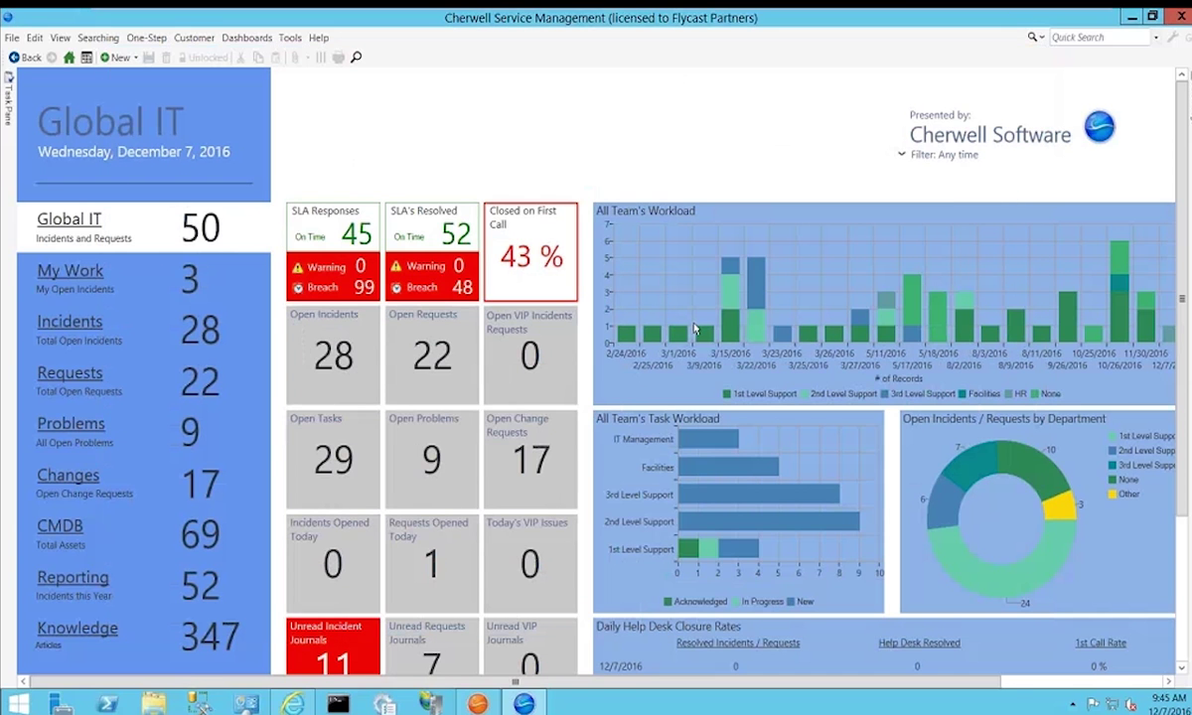